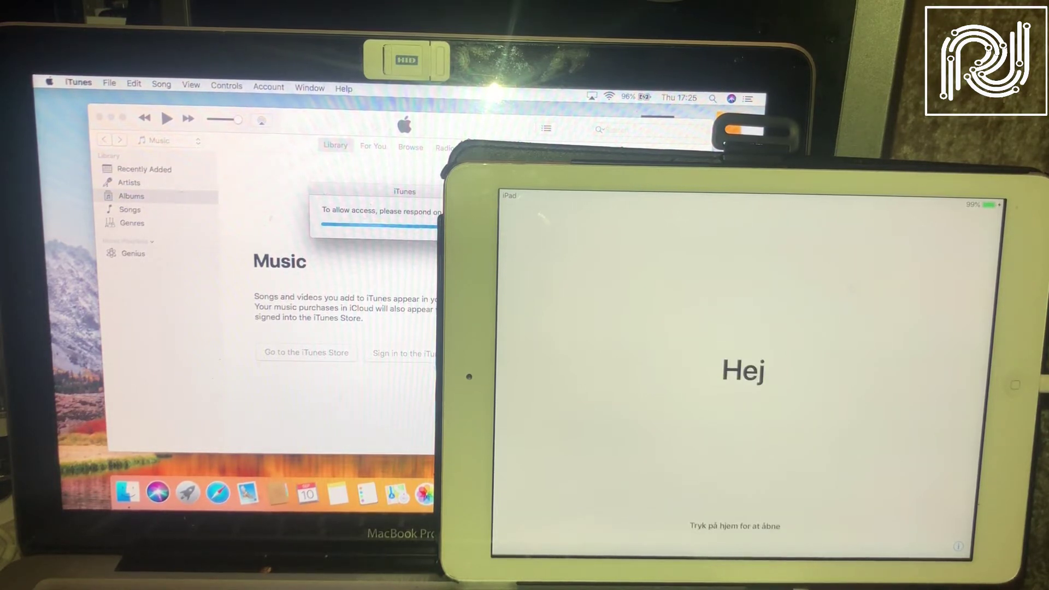
Wake the iPad and trust the Mac so iTunes shows the Activation Lock page.
left_click(1023, 383)
left_click(709, 410)
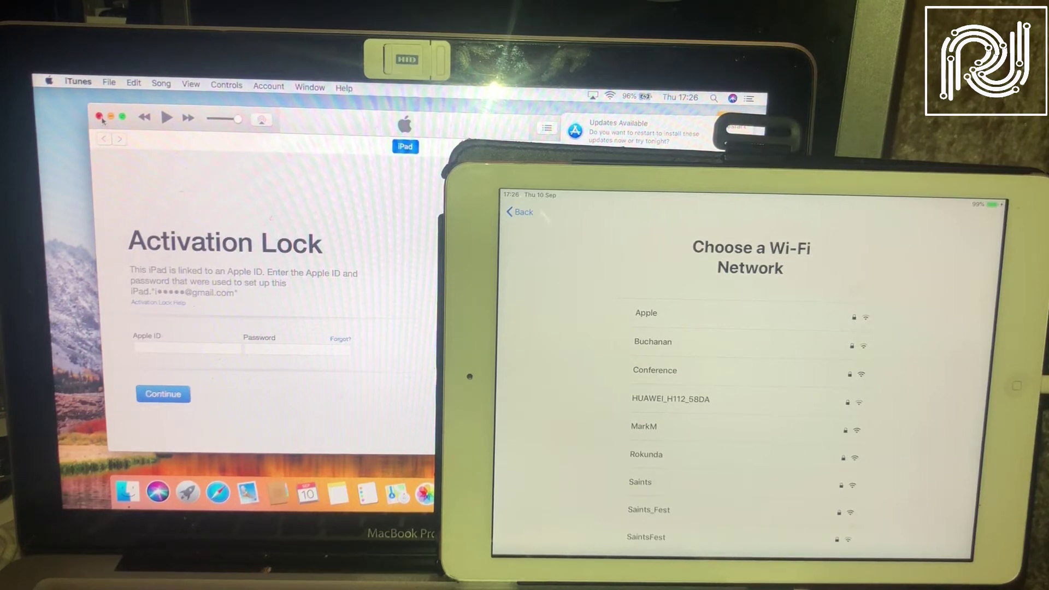
Close the iTunes Activation Lock window and return to the Finder desktop.
left_click(100, 117)
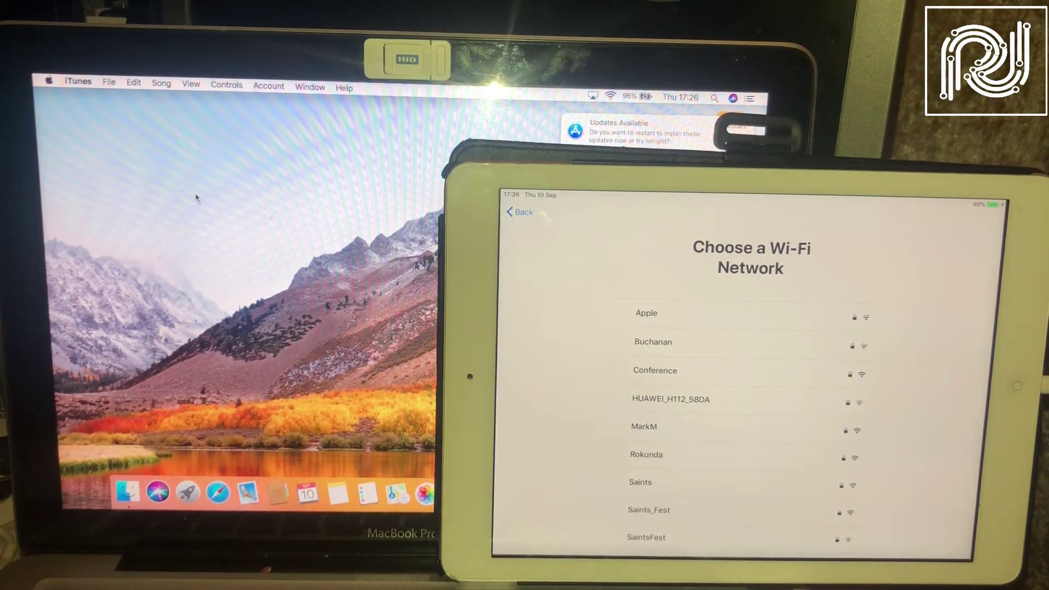
left_click(249, 277)
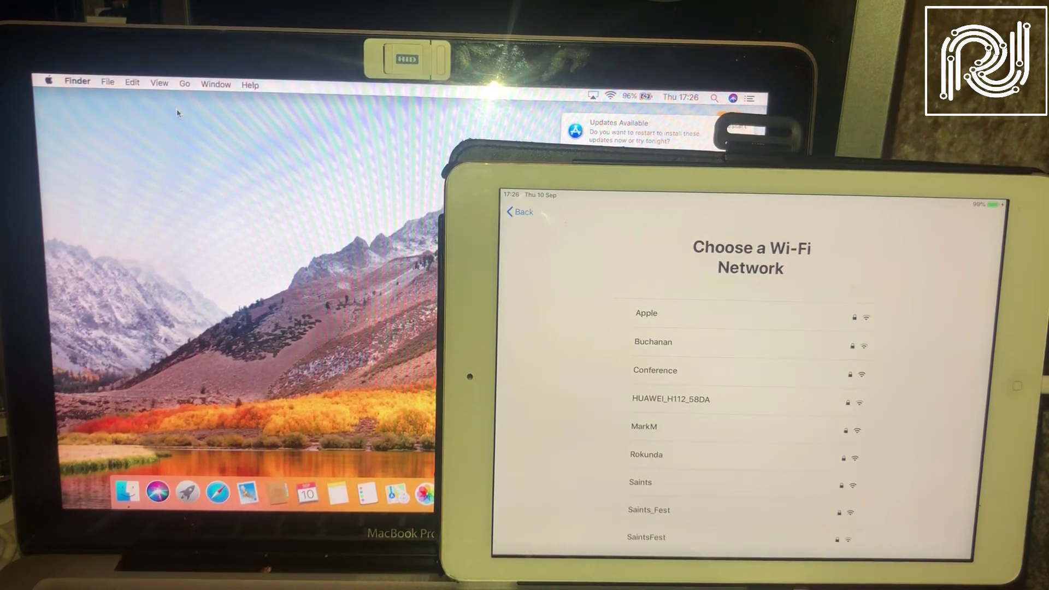
left_click(186, 85)
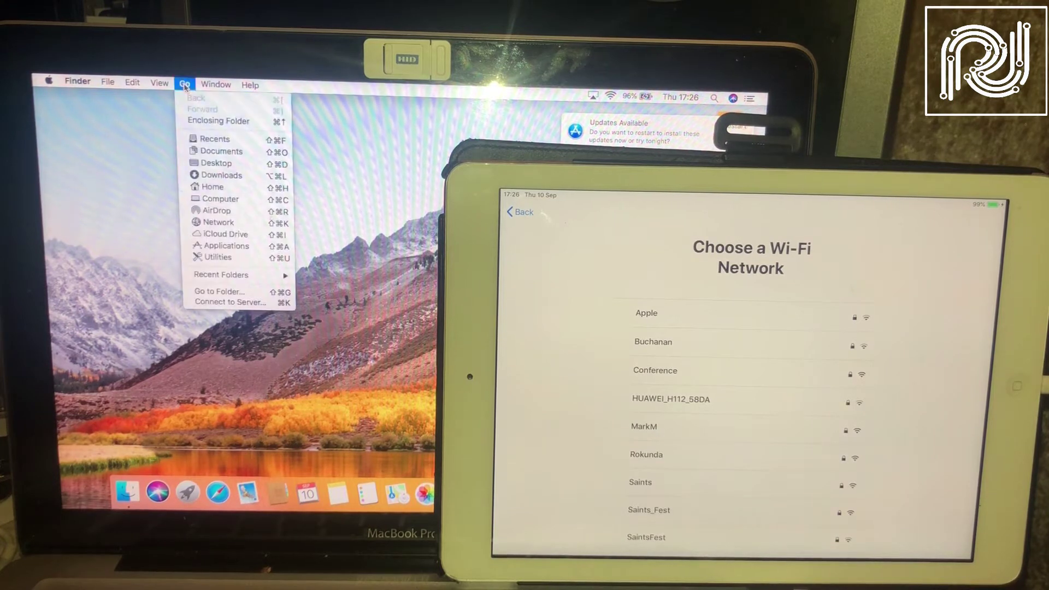
left_click(310, 267)
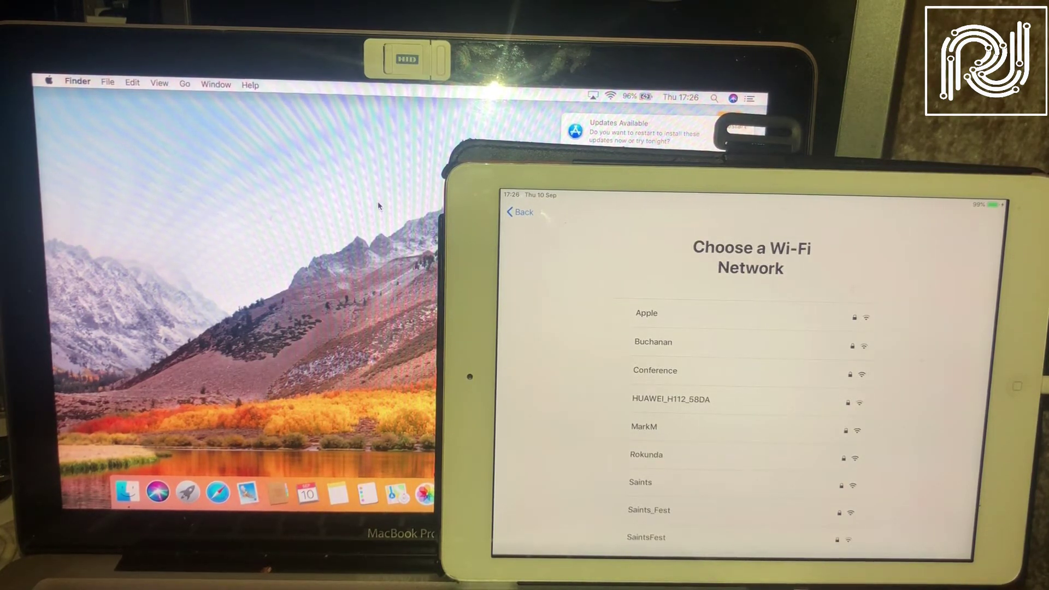
Open the Applications folder, move it to the top-left and launch checkra1n.
key("super+shift+a")
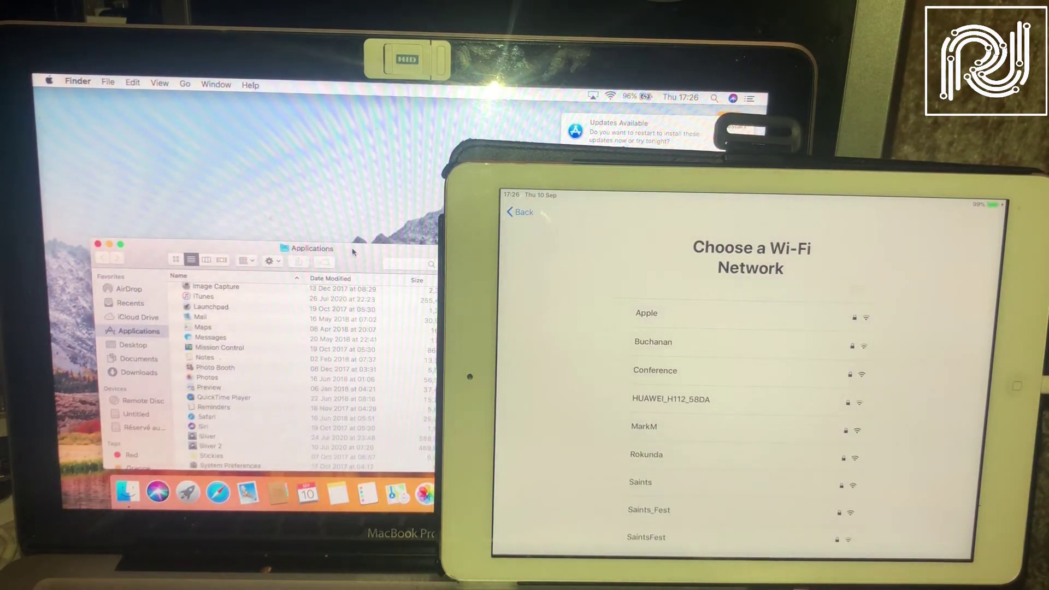
left_click_drag(353, 251, 231, 99)
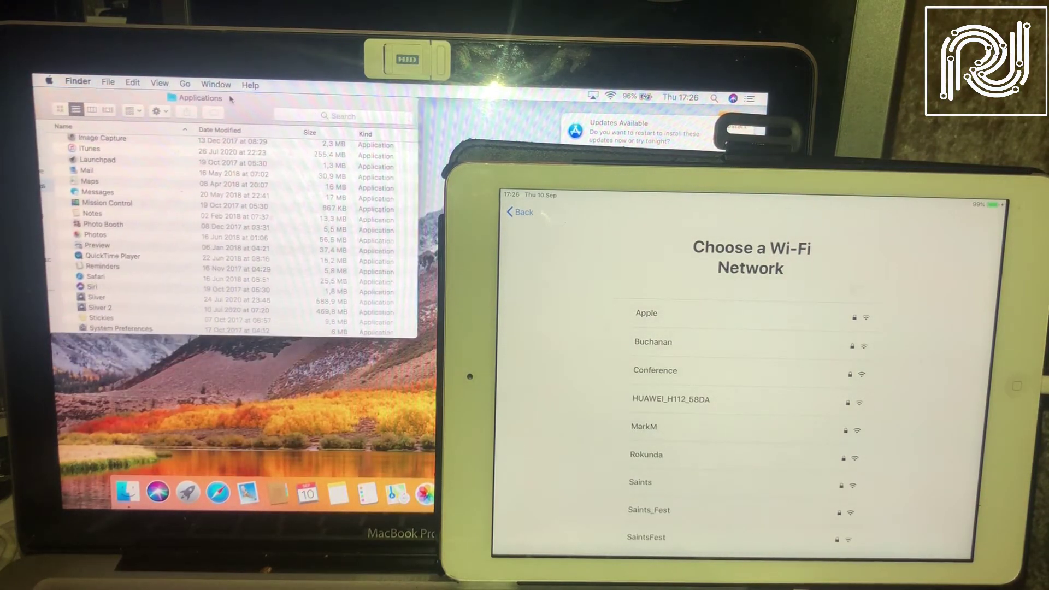
left_click(94, 175)
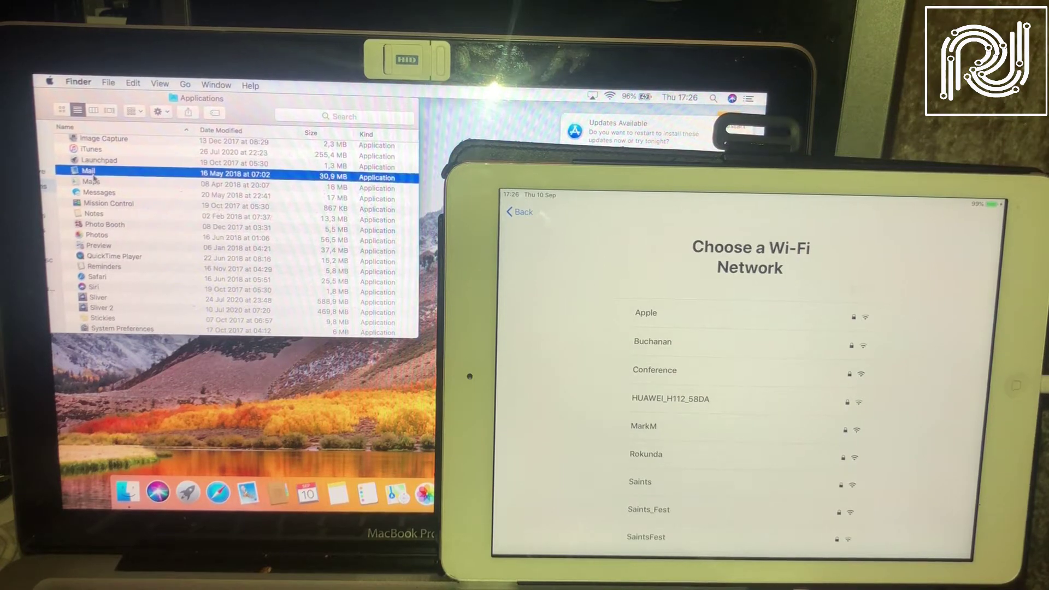
type("ch")
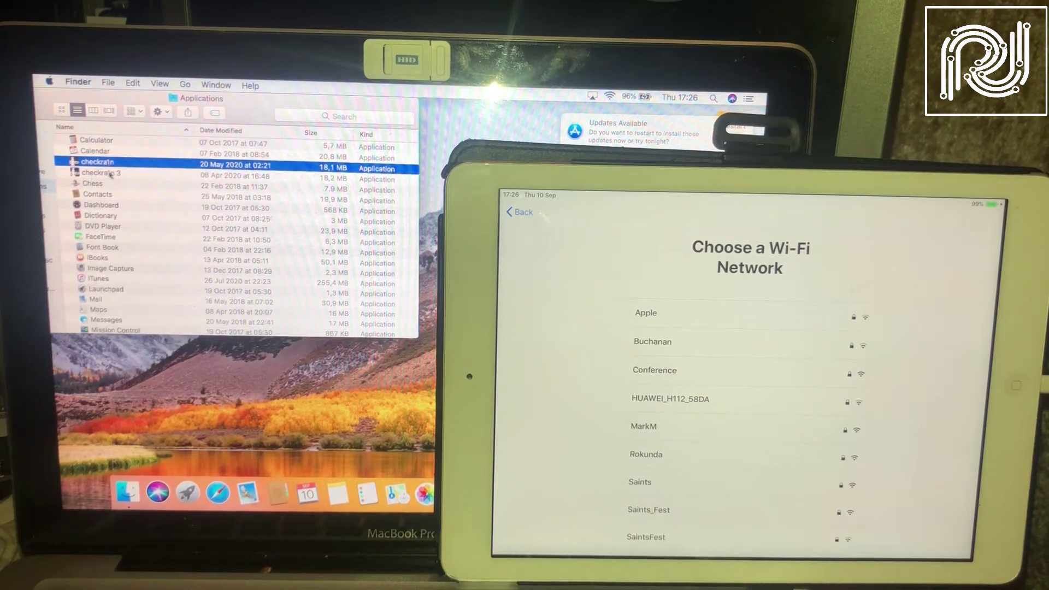
key("super+o")
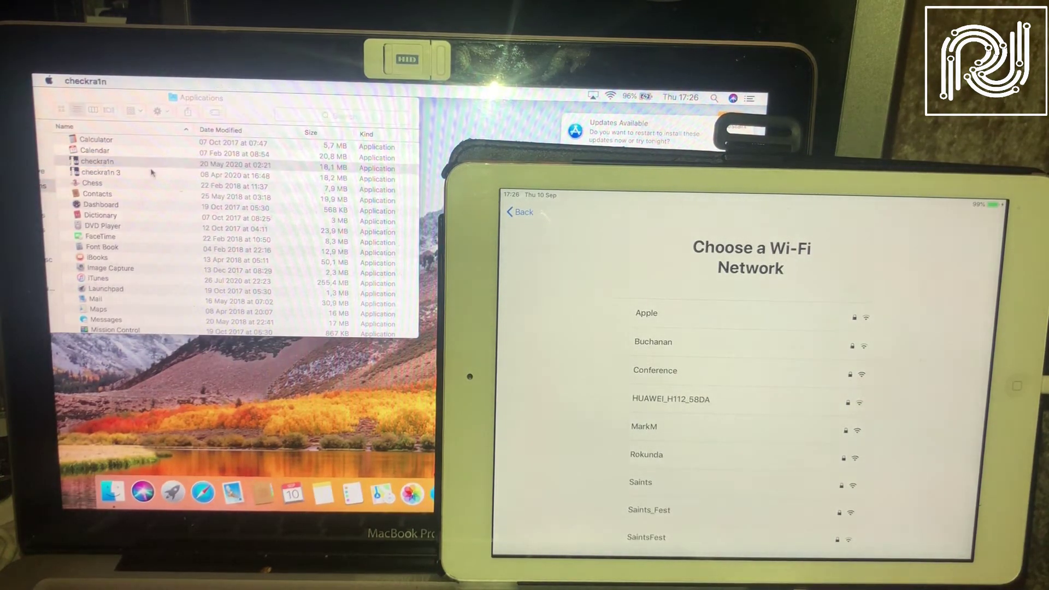
Enable 'Allow untested iOS/iPadOS/tvOS versions' in checkra1n's options and go back to the welcome page.
left_click_drag(371, 156, 179, 140)
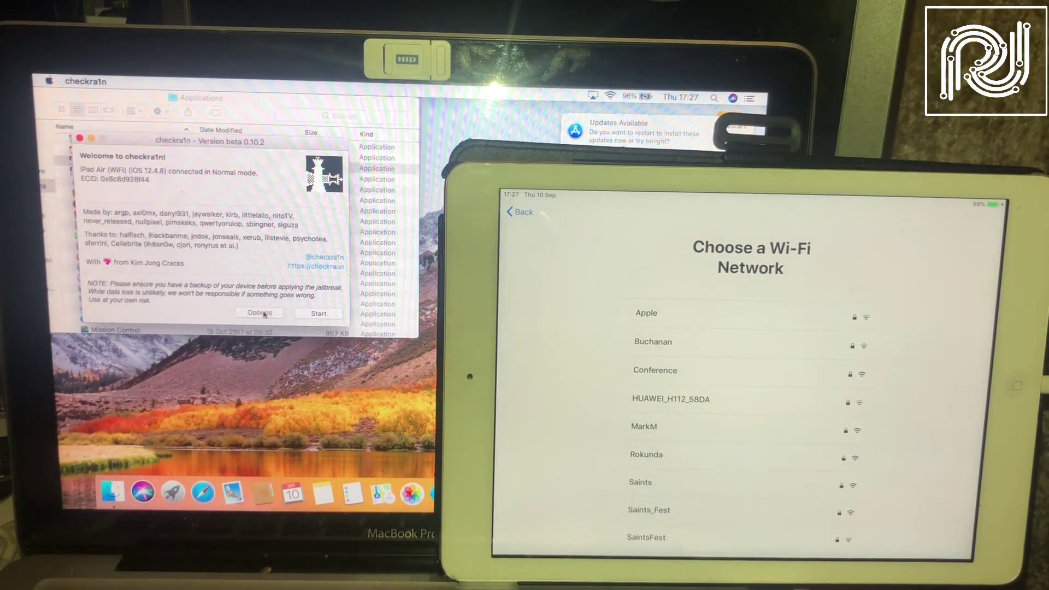
left_click(264, 313)
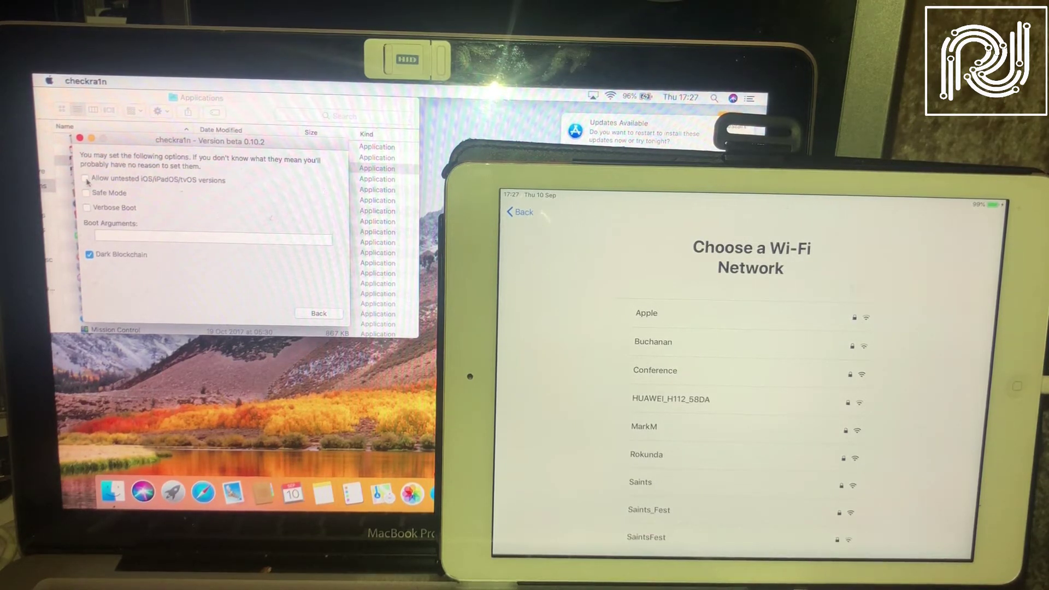
left_click(85, 179)
left_click(319, 313)
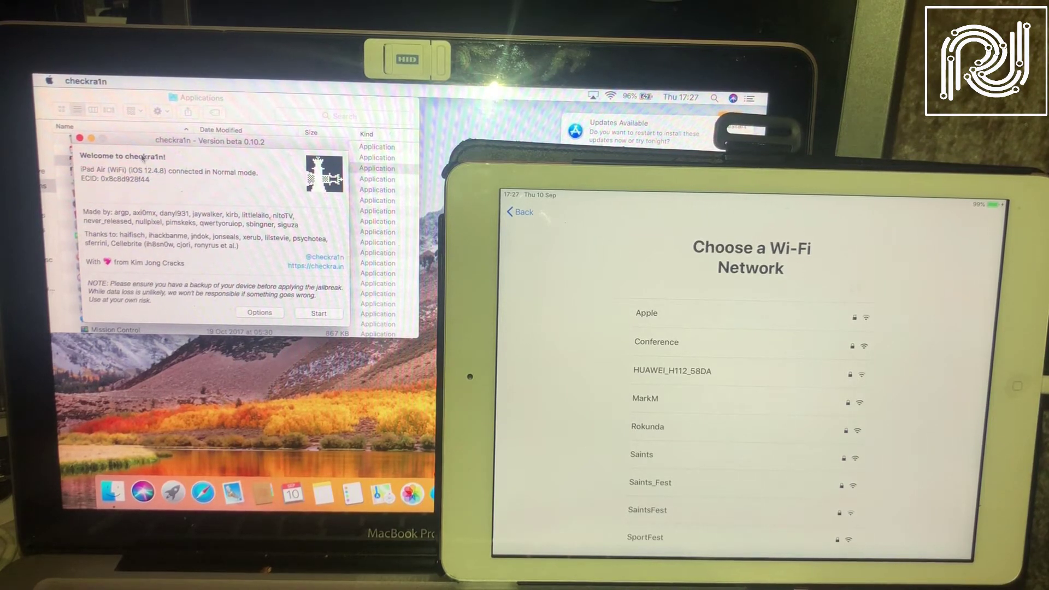
Start the jailbreak and continue past the DFU instructions so the iPad enters recovery.
left_click(318, 313)
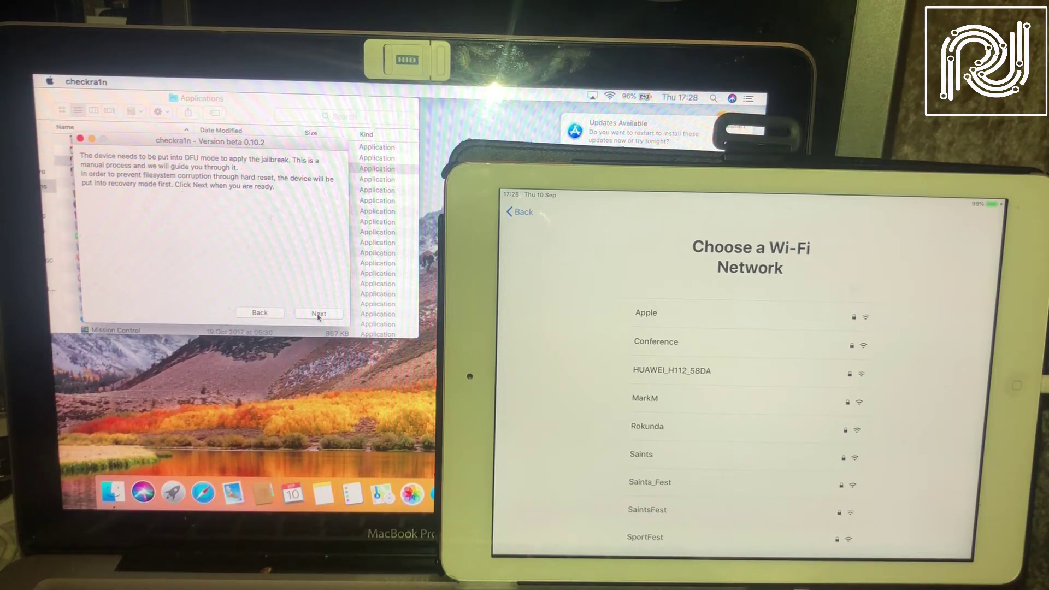
left_click(318, 313)
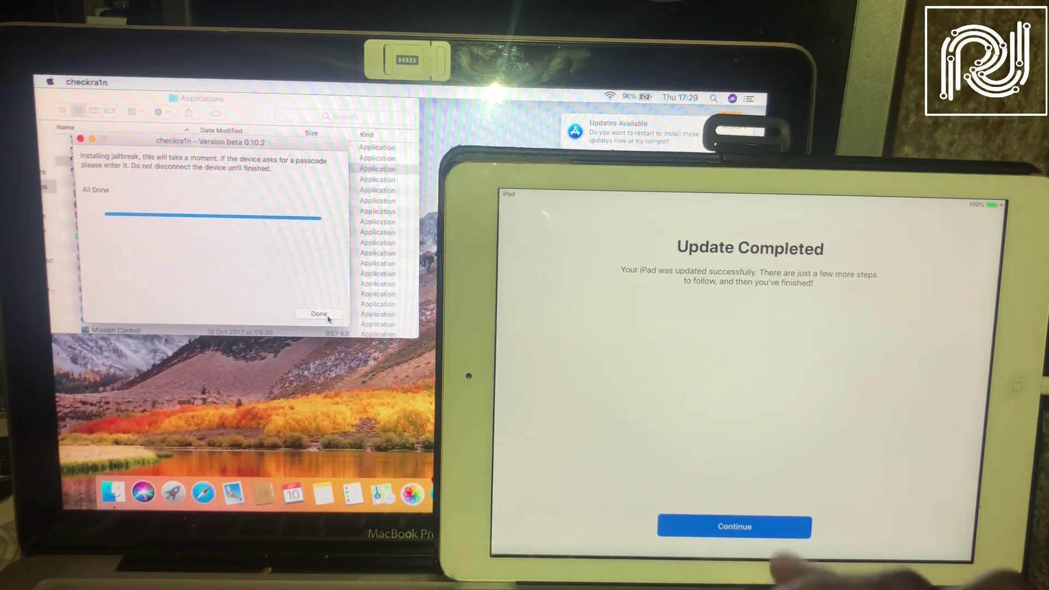
Continue past the iPad's Update Completed screen and dismiss checkra1n's All Done report.
left_click(734, 526)
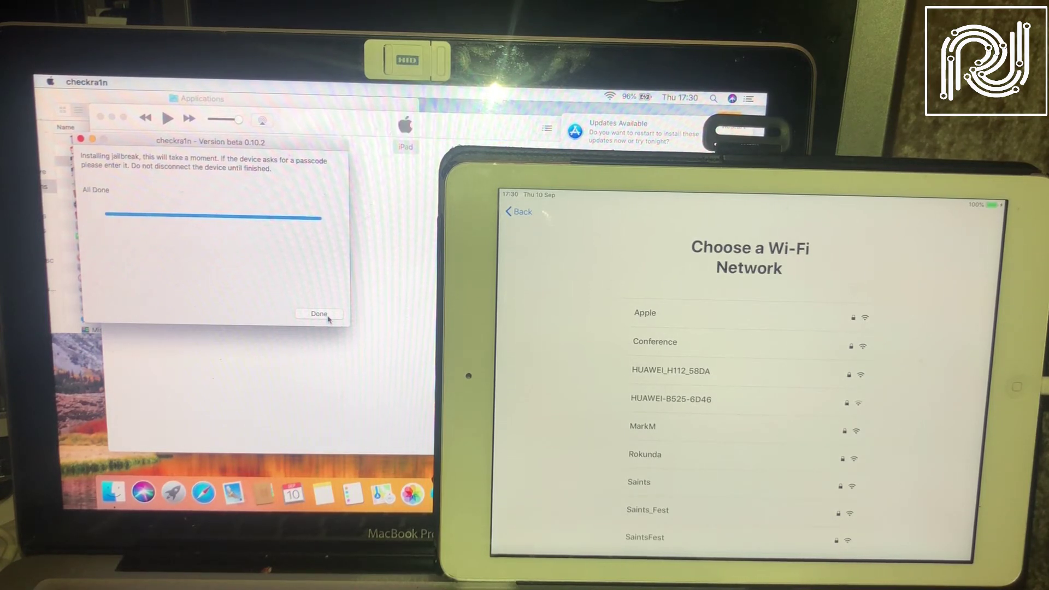
left_click(320, 314)
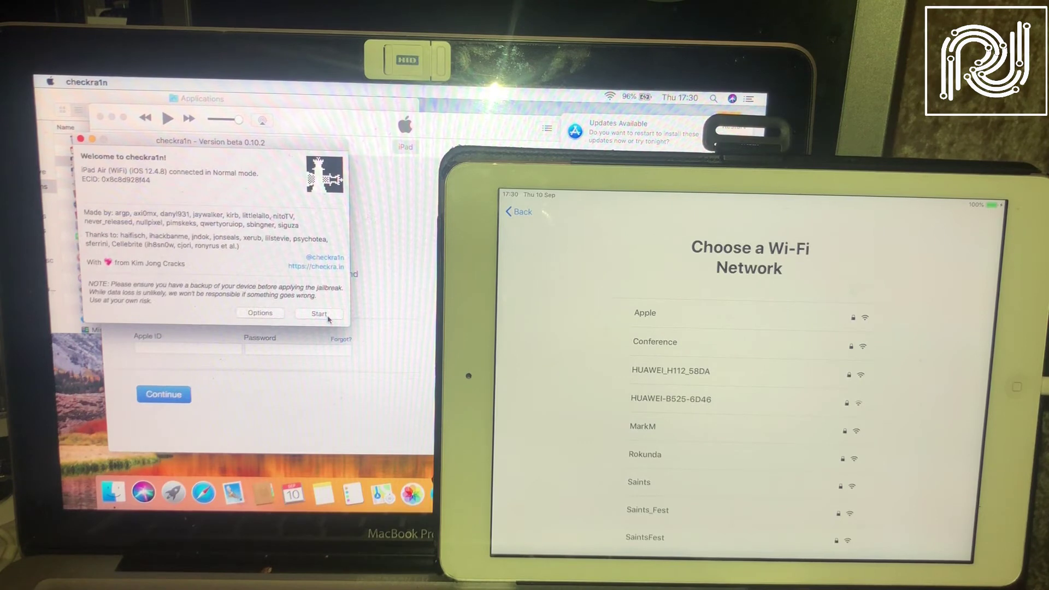
left_click(222, 114)
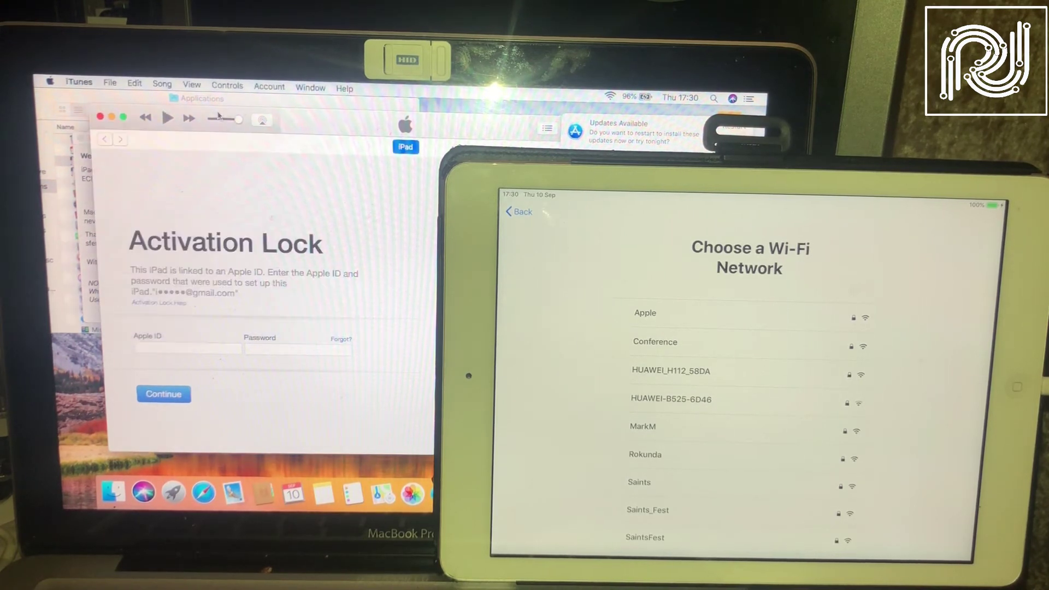
Minimize the iTunes Activation Lock window to the Dock.
left_click(113, 118)
left_click(205, 328)
left_click(99, 161)
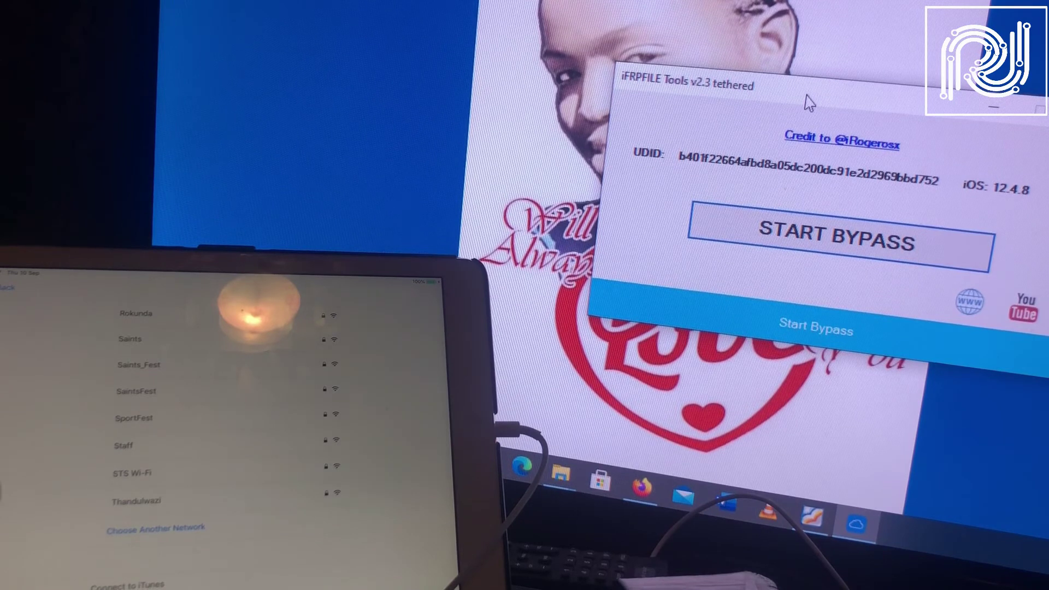
Shift the iFRPFILE Tools window slightly left before starting the bypass.
left_click_drag(808, 103, 783, 100)
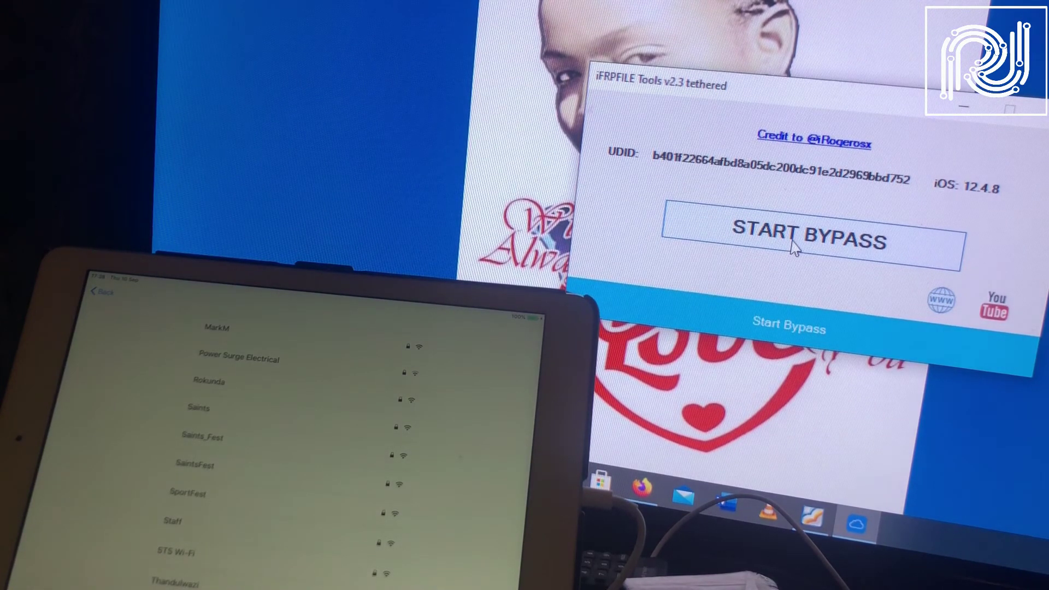
Run START BYPASS and wait until it reports 'Bypass iCloud done!'.
left_click(793, 248)
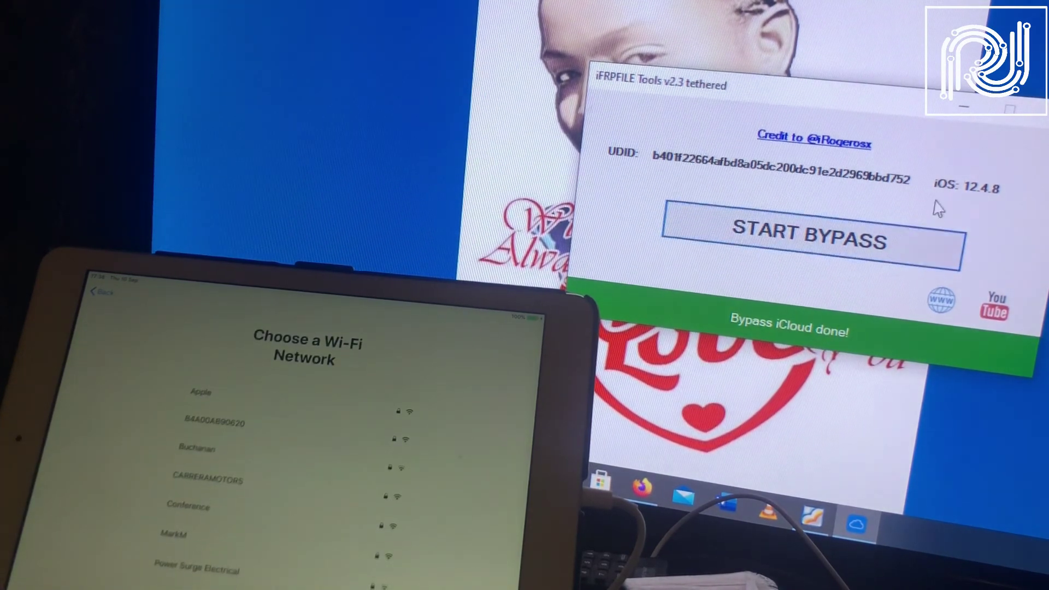
scroll(312, 459, "down", 5)
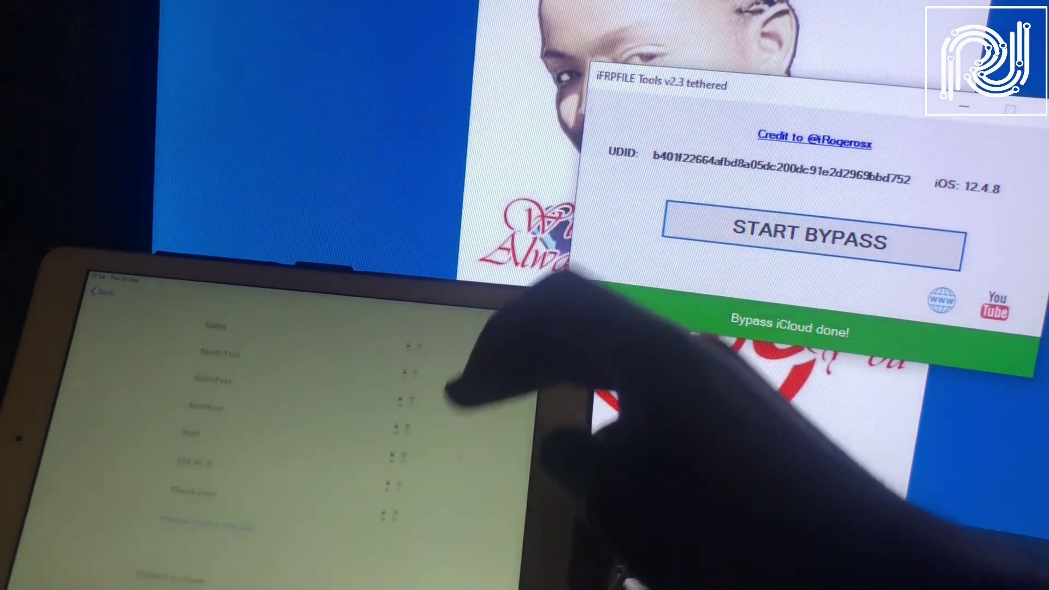
Back out of the Wi-Fi setup screen onto the home screen and flip through its app pages.
left_click(103, 292)
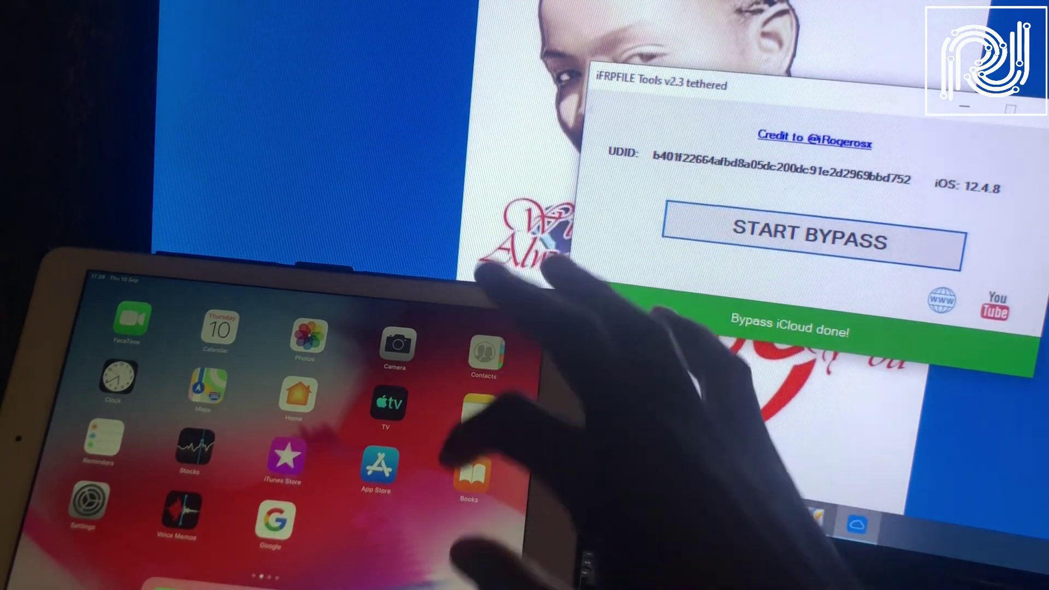
mouse_move(492, 410)
left_mouse_down()
mouse_move(328, 410)
mouse_move(533, 410)
left_mouse_up()
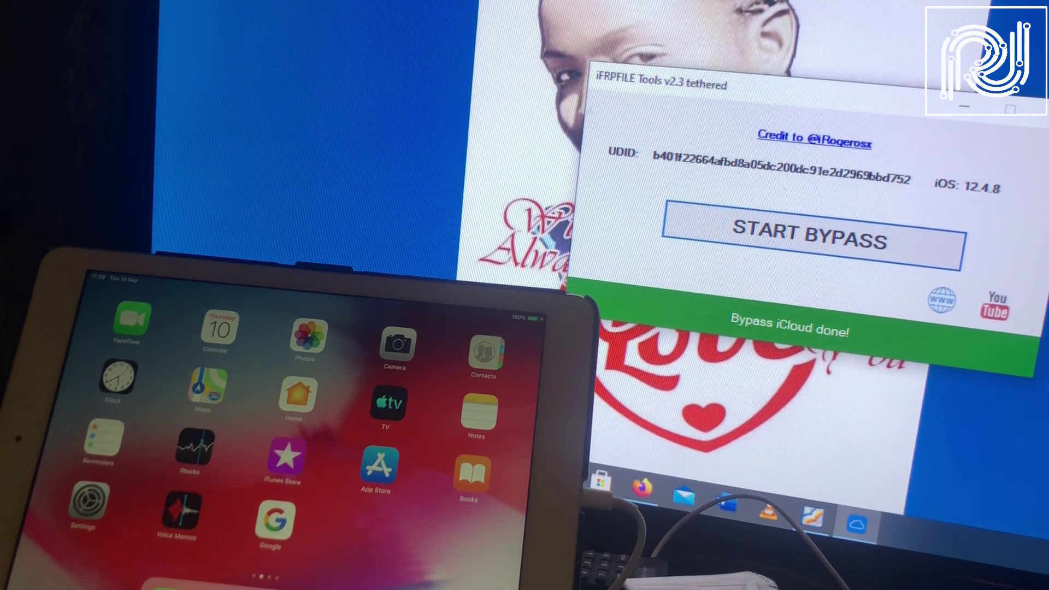
In Settings > Wi-Fi, join the Rokunda network.
left_click(91, 500)
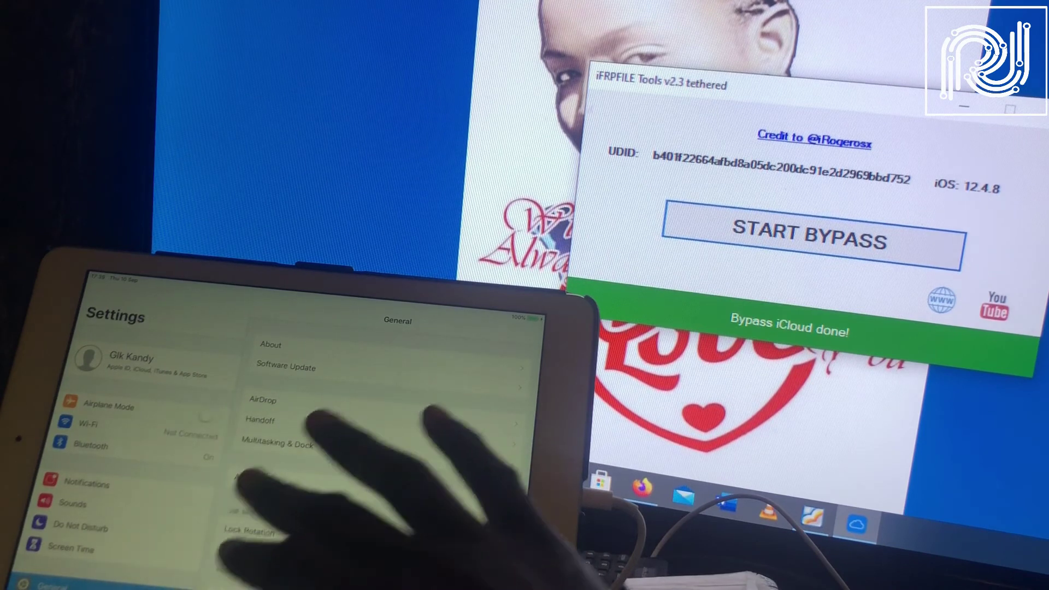
left_click(88, 424)
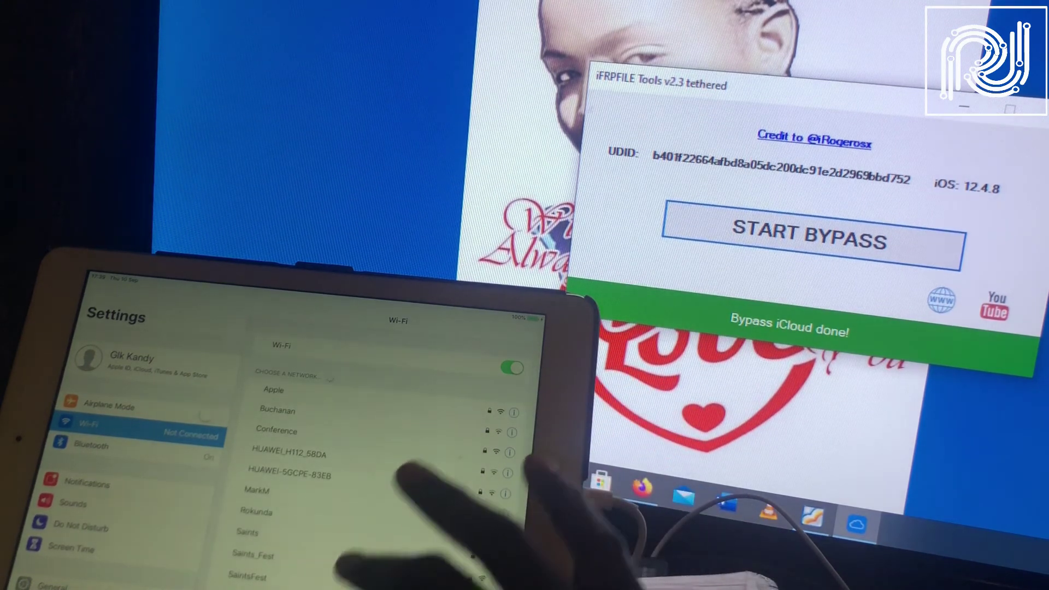
scroll(393, 435, "down", 3)
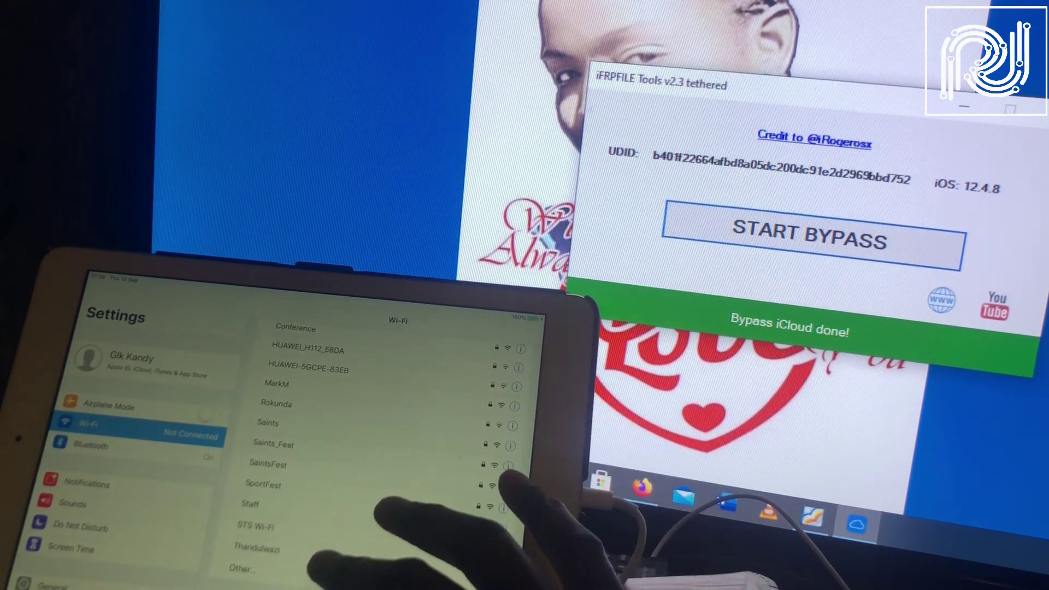
left_click(276, 403)
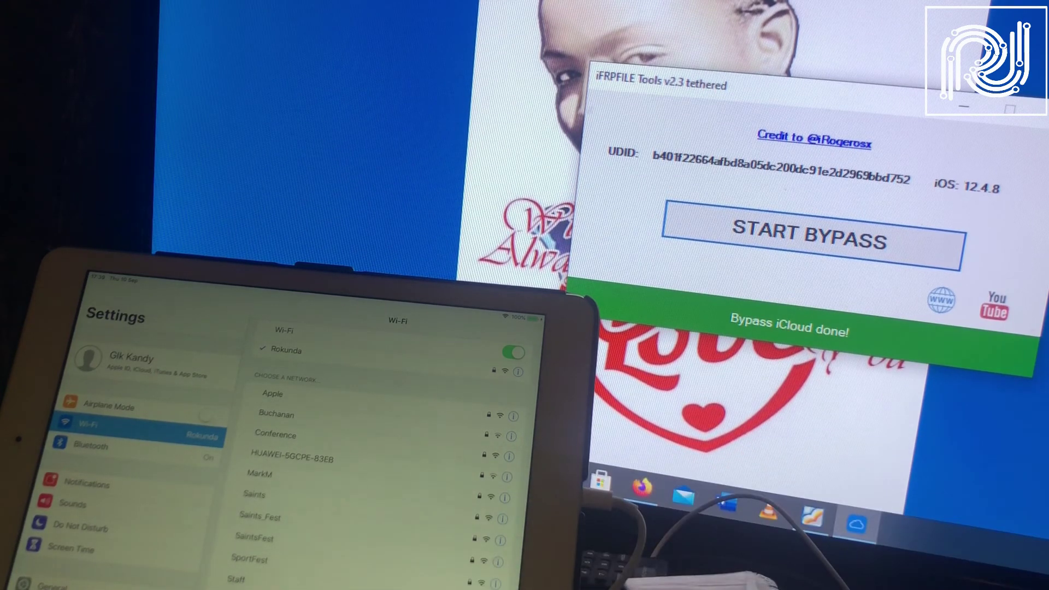
scroll(385, 451, "down", 3)
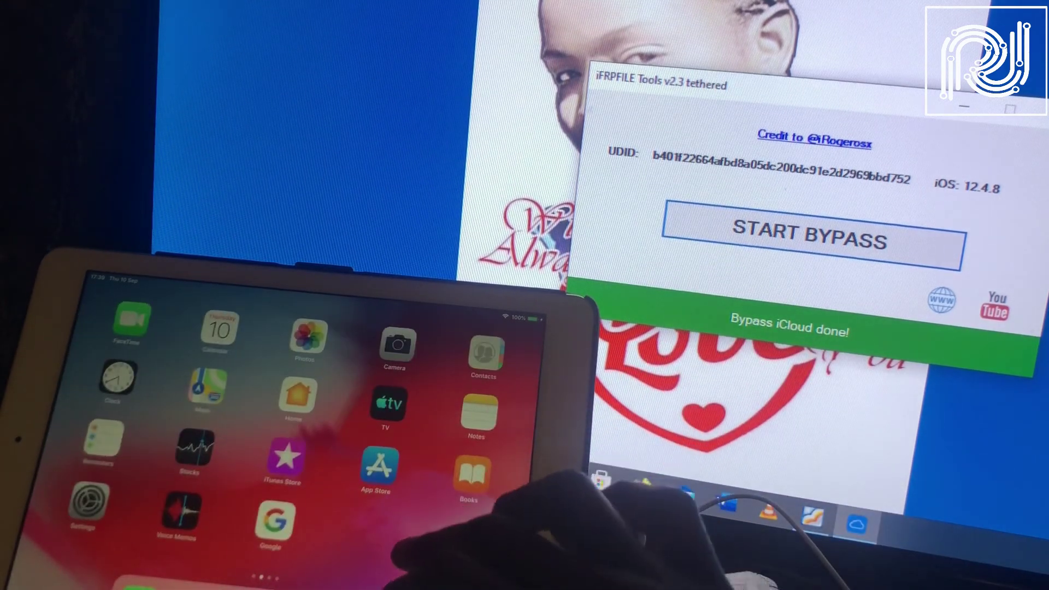
left_click(89, 502)
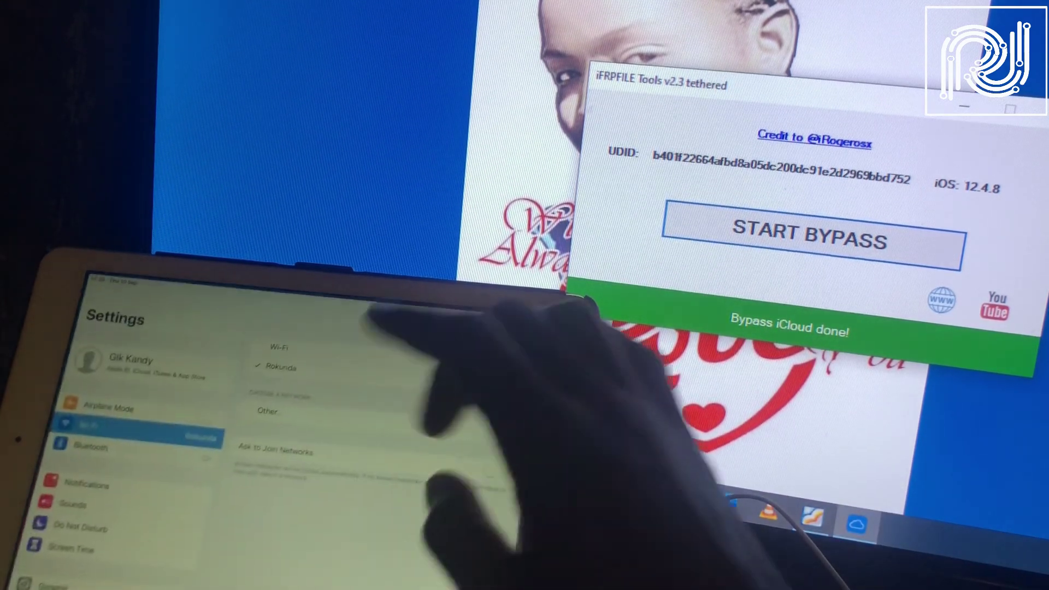
scroll(123, 451, "down", 5)
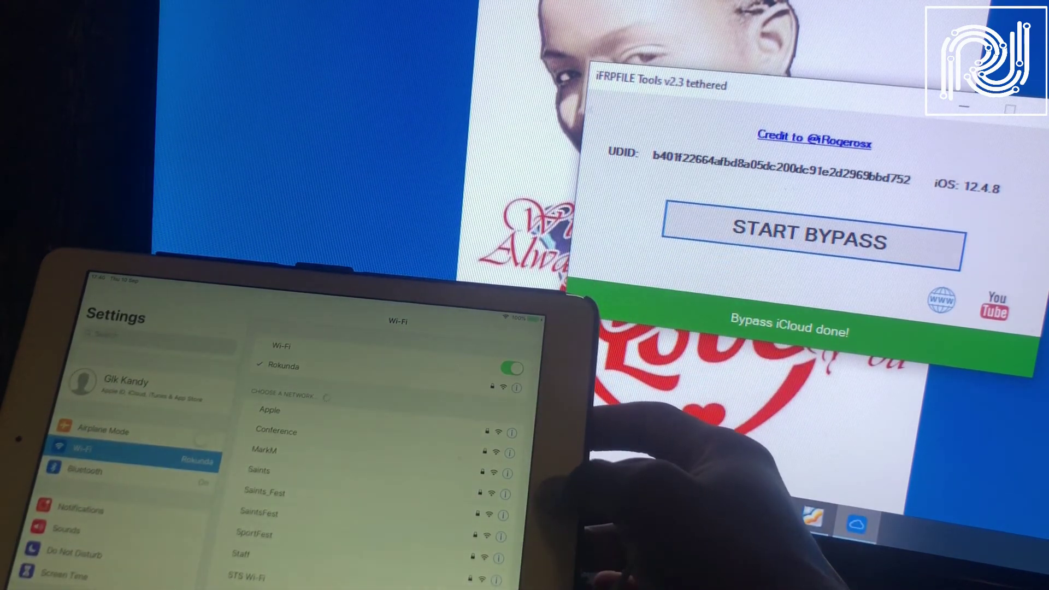
key("Home")
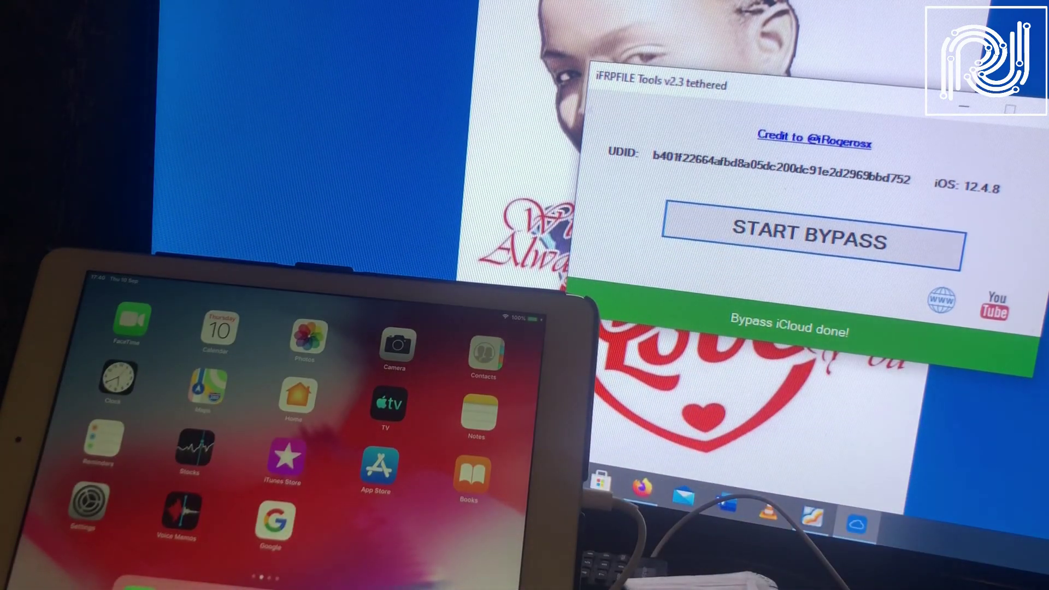